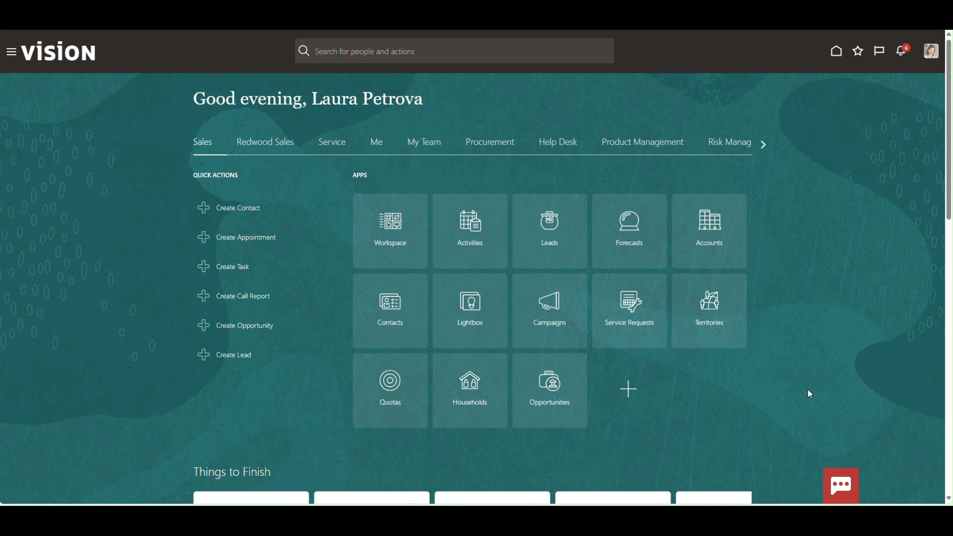
# Ask the chat assistant "i need to re-order business cards", choose a quantity of 500 and confirm the requisition.
pyautogui.click(843, 485)
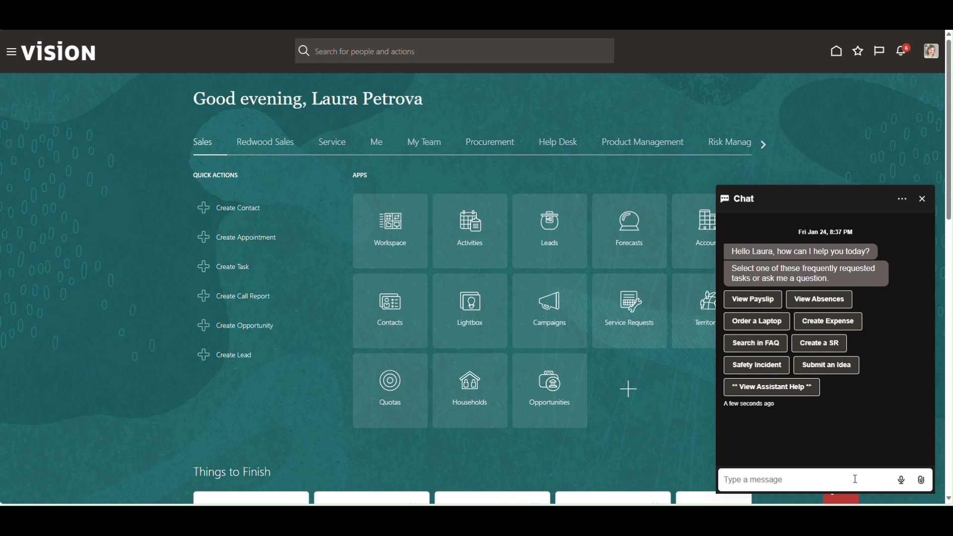
pyautogui.write('i')
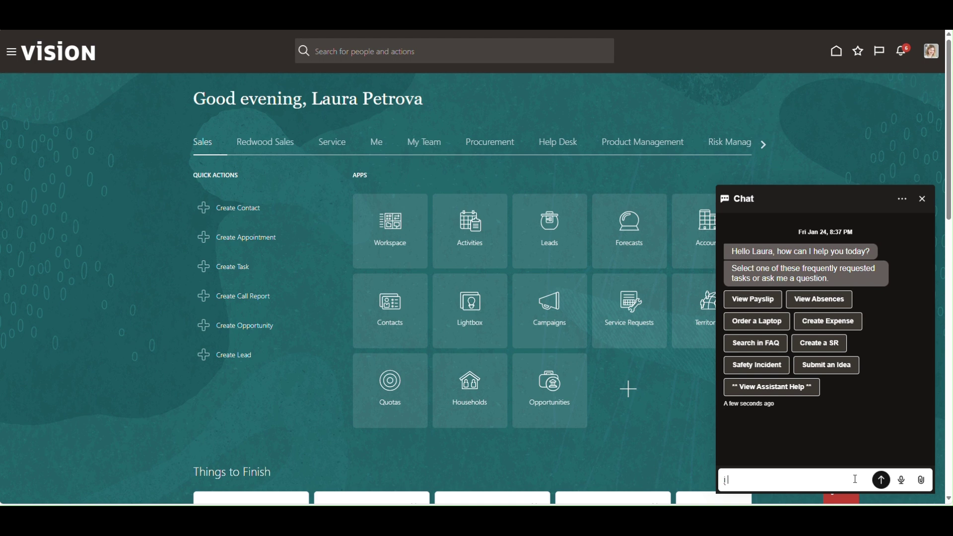
pyautogui.write(' need to re-order business cards')
pyautogui.click(886, 481)
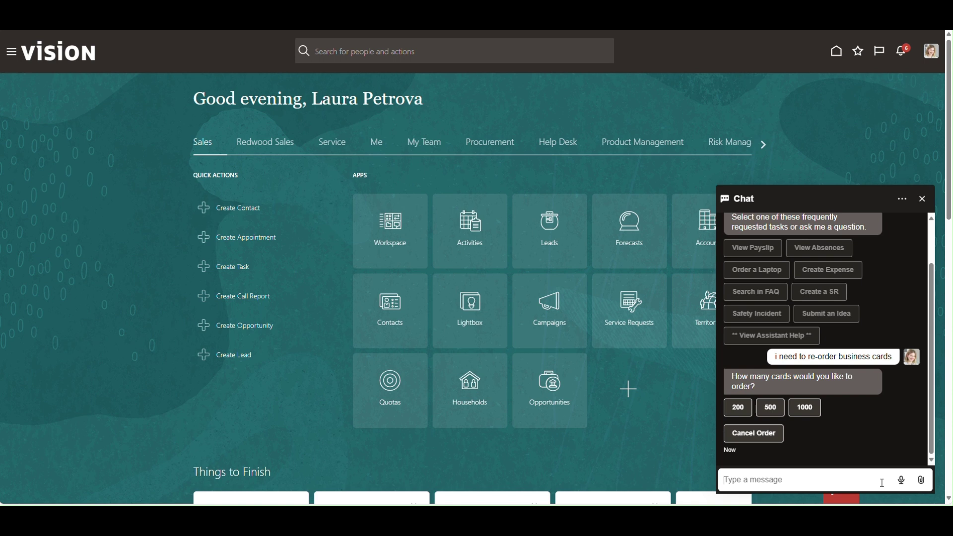
pyautogui.click(772, 408)
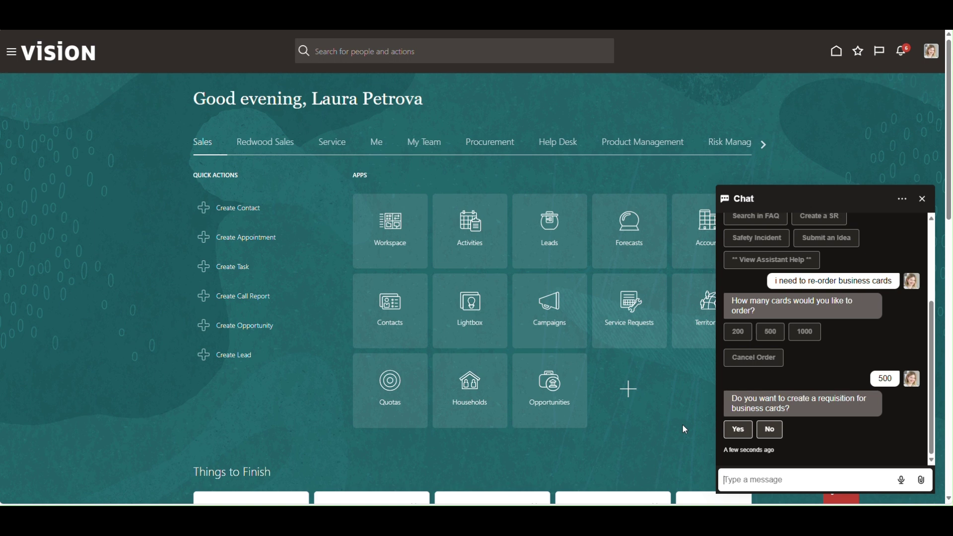
pyautogui.click(742, 434)
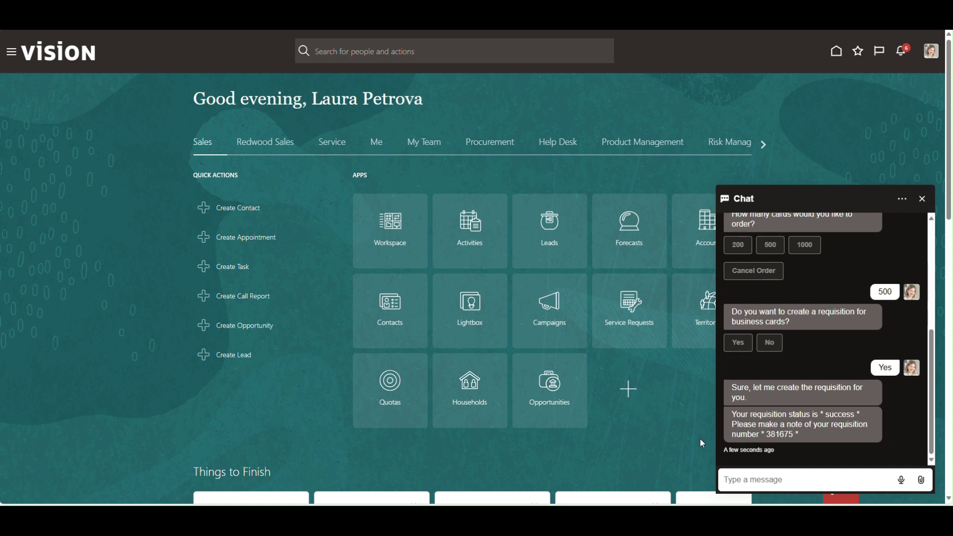
# Tell the chat assistant "i need a laptop" and accept a recommendation based on job role.
pyautogui.click(754, 478)
pyautogui.write('i need ')
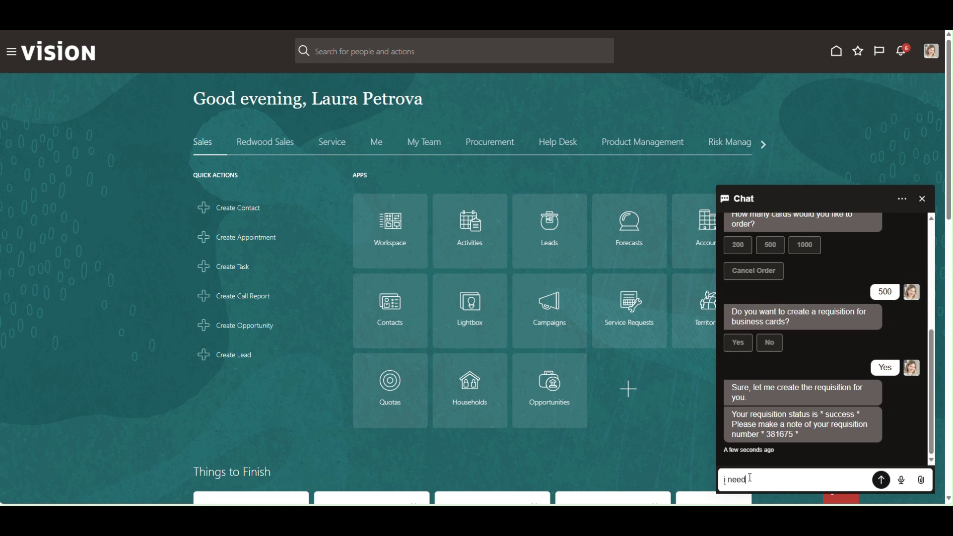
pyautogui.write('a laptop')
pyautogui.hotkey('shift', 'Left')
pyautogui.hotkey('shift', 'Left')
pyautogui.hotkey('shift', 'Left')
pyautogui.hotkey('shift', 'Left')
pyautogui.hotkey('shift', 'Left')
pyautogui.hotkey('shift', 'Left')
pyautogui.hotkey('shift', 'Left')
pyautogui.hotkey('shift', 'Left')
pyautogui.hotkey('shift', 'Left')
pyautogui.hotkey('shift', 'Left')
pyautogui.hotkey('shift', 'Left')
pyautogui.hotkey('shift', 'Left')
pyautogui.hotkey('shift', 'Left')
pyautogui.hotkey('shift', 'Left')
pyautogui.hotkey('shift', 'Left')
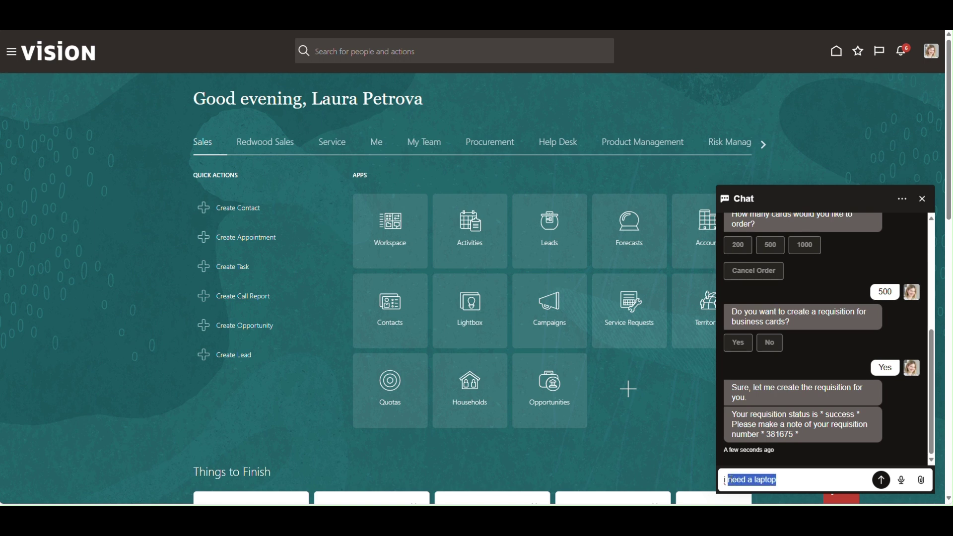
pyautogui.click(808, 481)
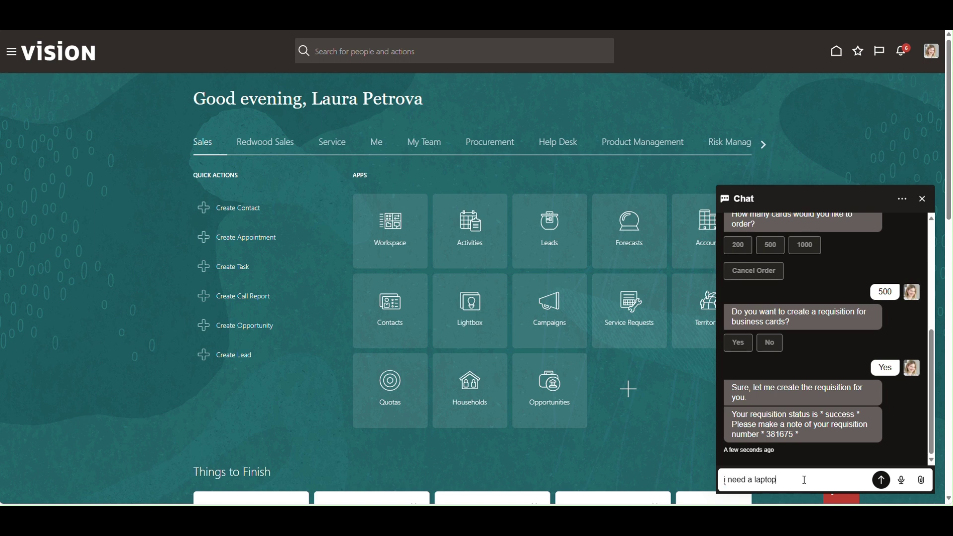
pyautogui.click(882, 483)
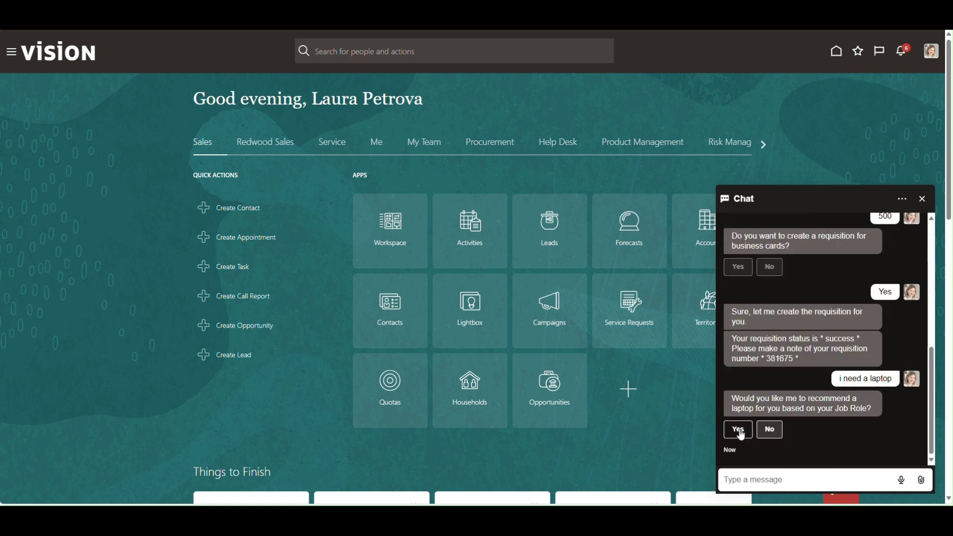
pyautogui.click(742, 441)
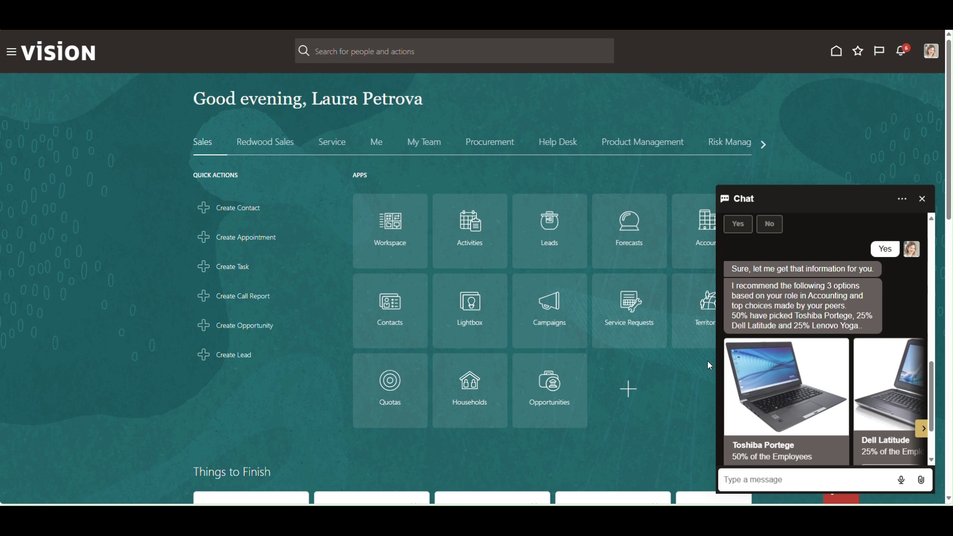
# Browse the recommended laptops and request more details on the Lenovo Yoga.
pyautogui.scroll(-1, 734, 348)
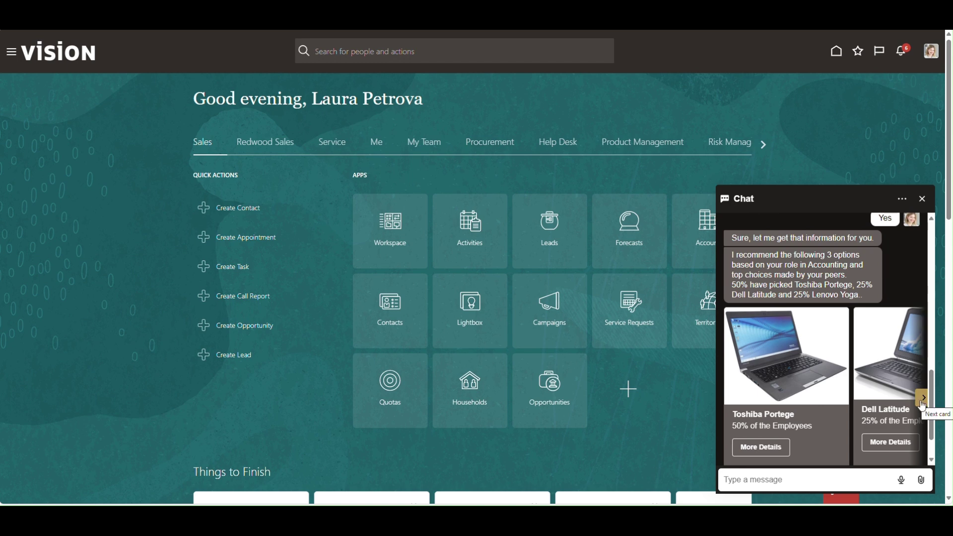
pyautogui.scroll(-2, 921, 377)
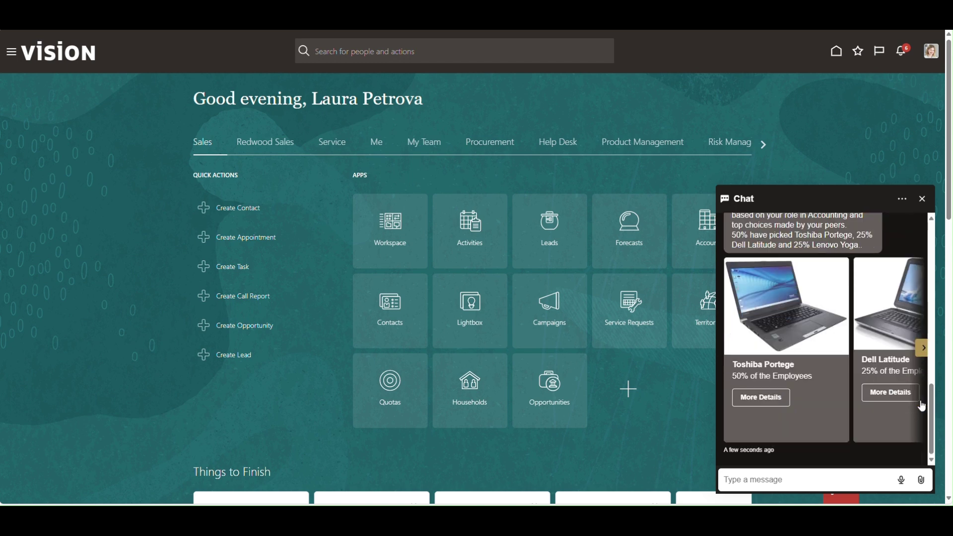
pyautogui.click(925, 350)
pyautogui.click(925, 352)
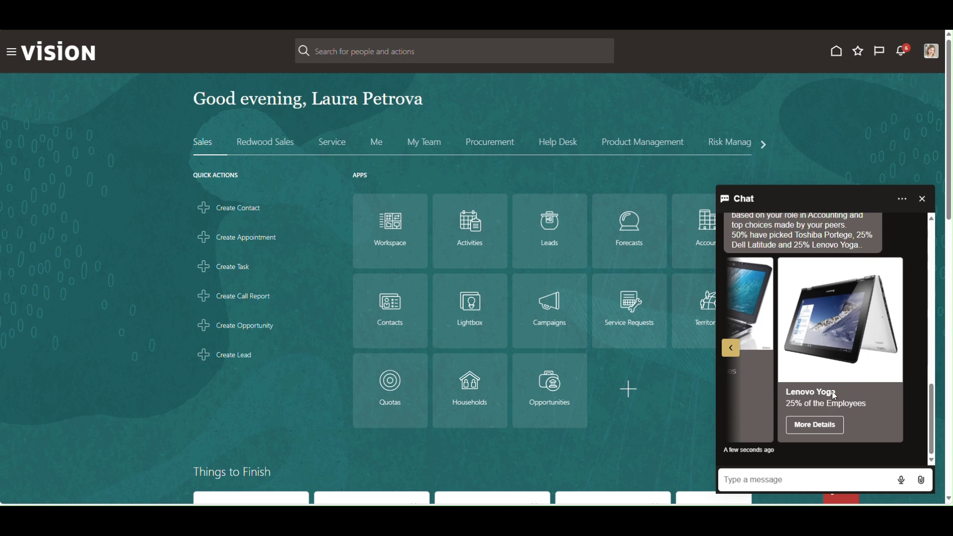
pyautogui.click(814, 427)
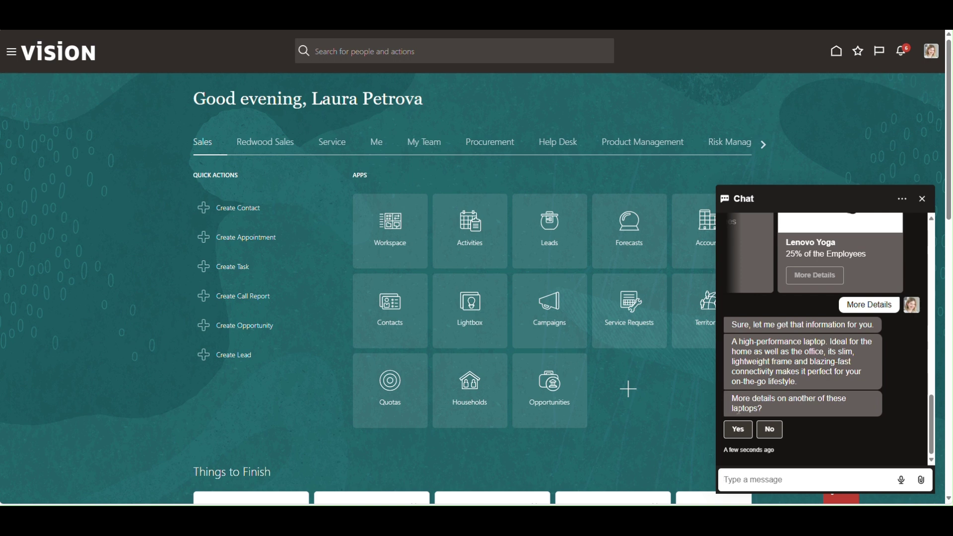
# Decline details on other laptops, choose the Lenovo Yoga and confirm creating its requisition.
pyautogui.click(772, 435)
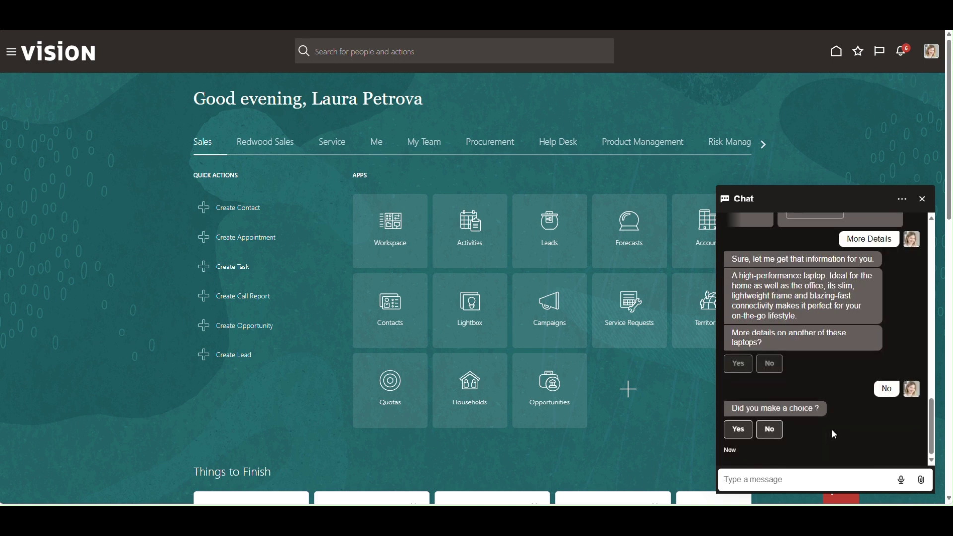
pyautogui.click(744, 438)
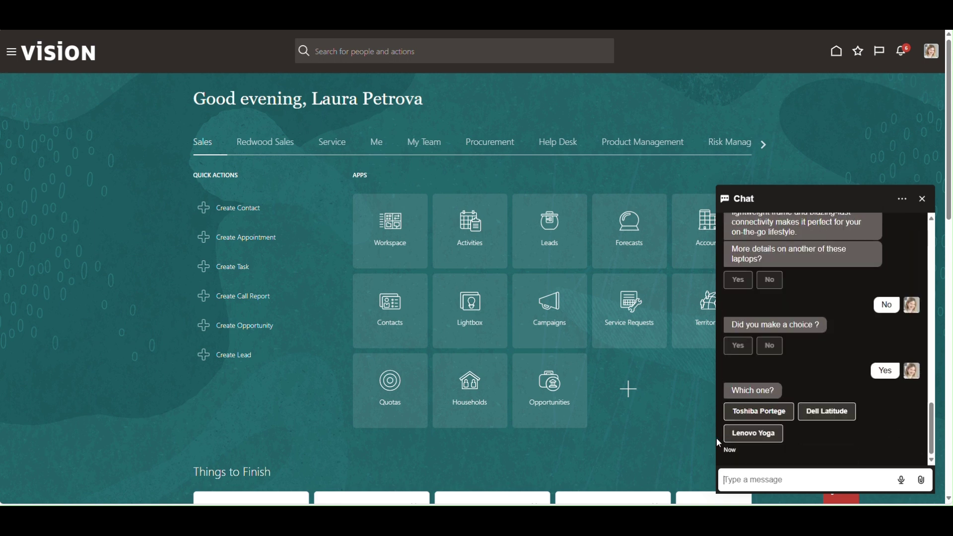
pyautogui.click(771, 440)
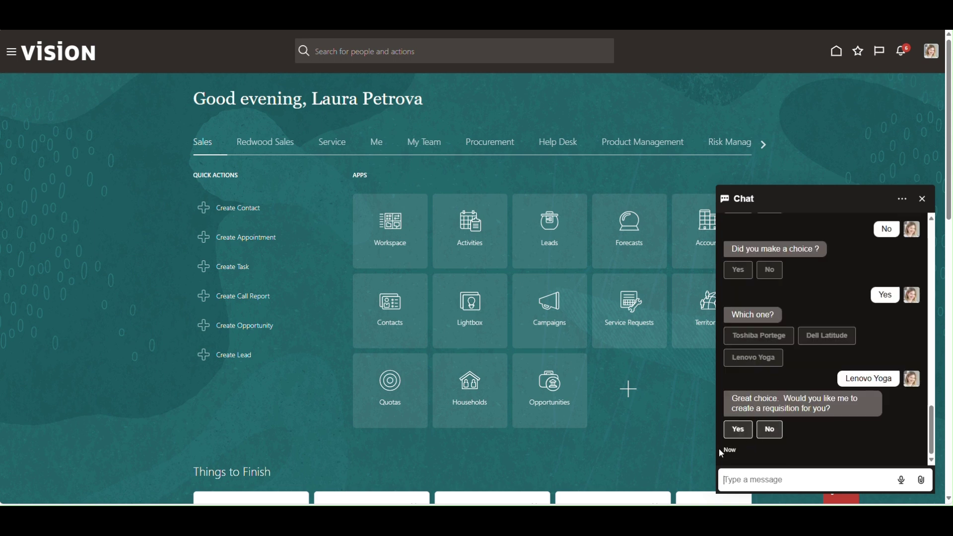
pyautogui.click(742, 434)
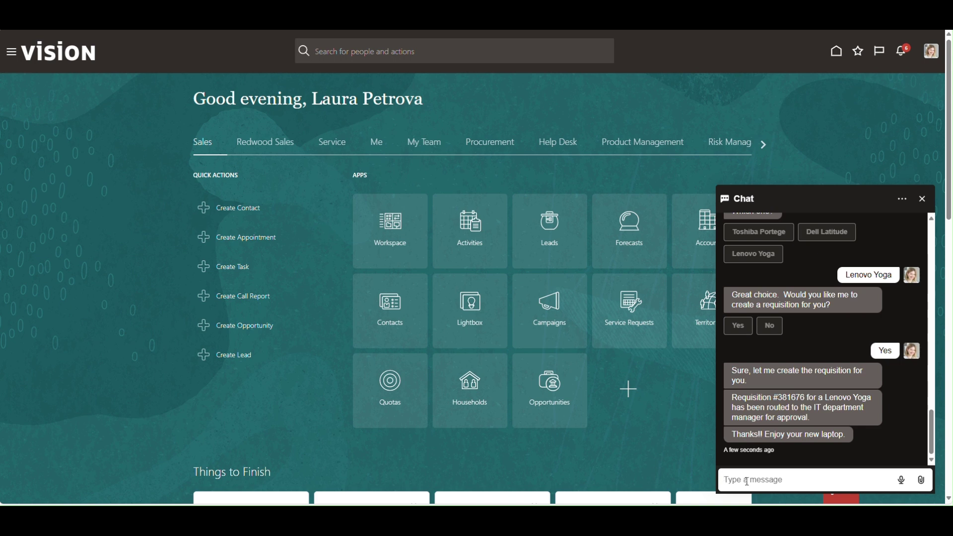
# Tell the chat assistant "i need an item from the catalog" and specify "printer" as the item to order.
pyautogui.write('i need an i')
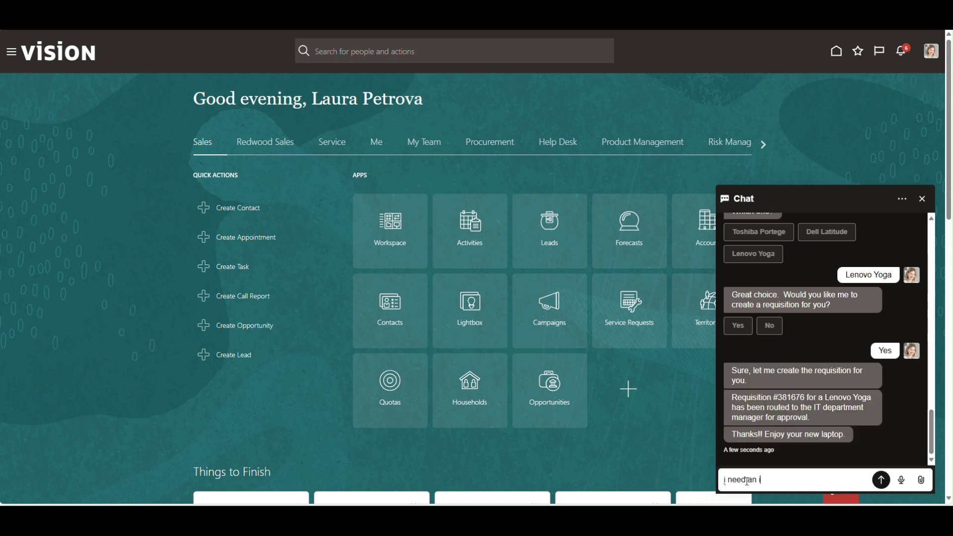
pyautogui.write('tem from the')
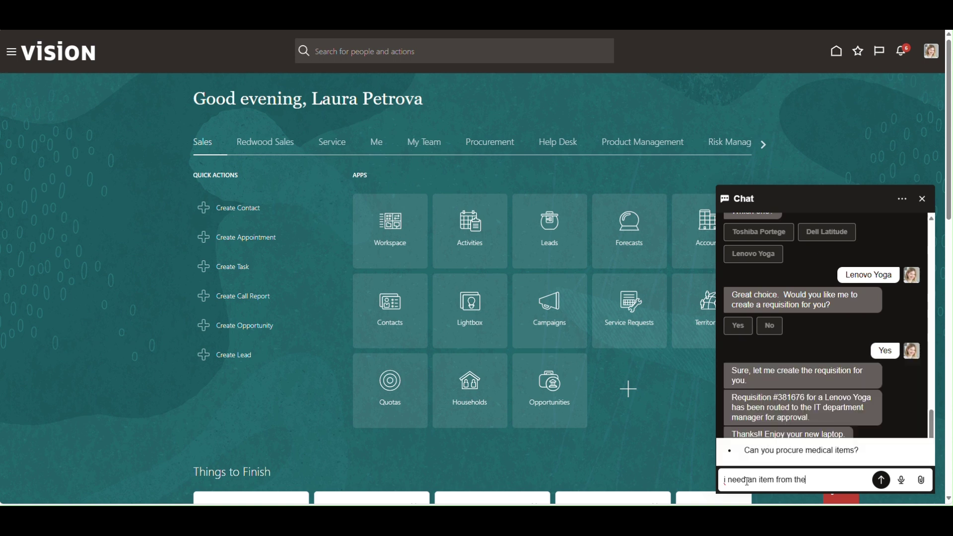
pyautogui.write(' catalog')
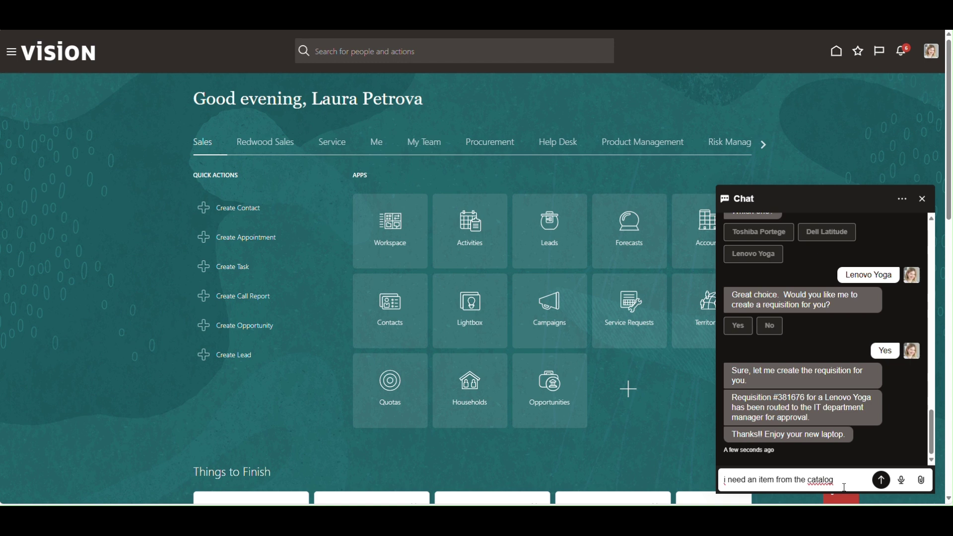
pyautogui.click(880, 482)
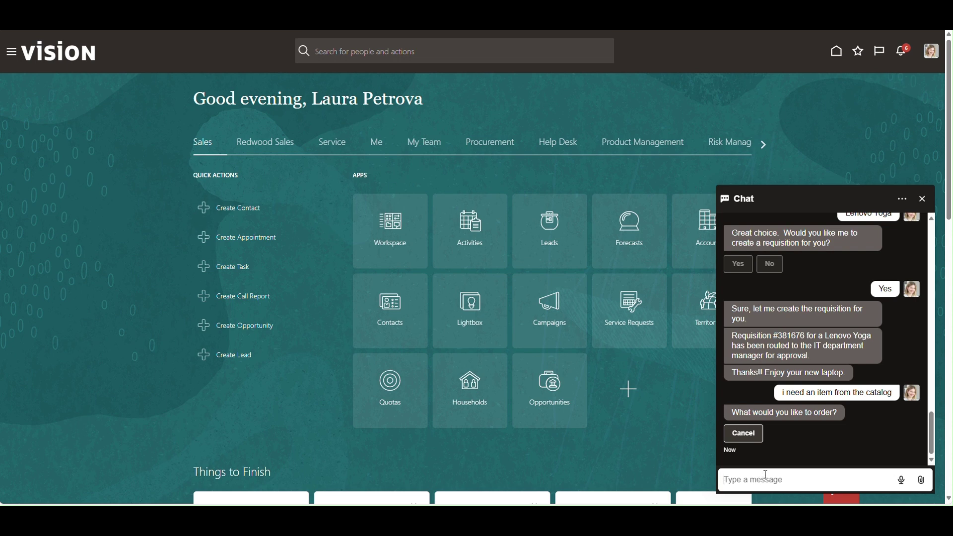
pyautogui.write('printer')
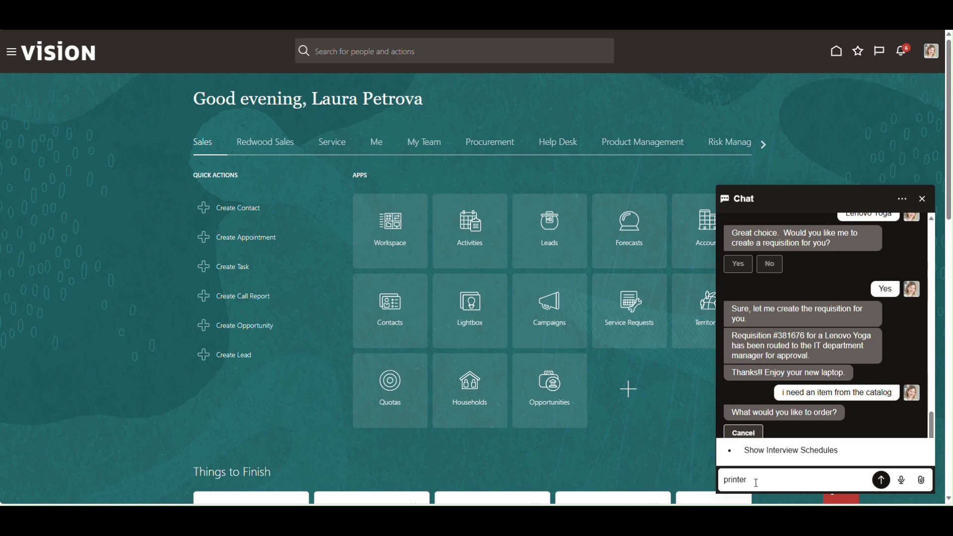
pyautogui.moveTo(760, 484); pyautogui.dragTo(719, 487)
pyautogui.click(886, 484)
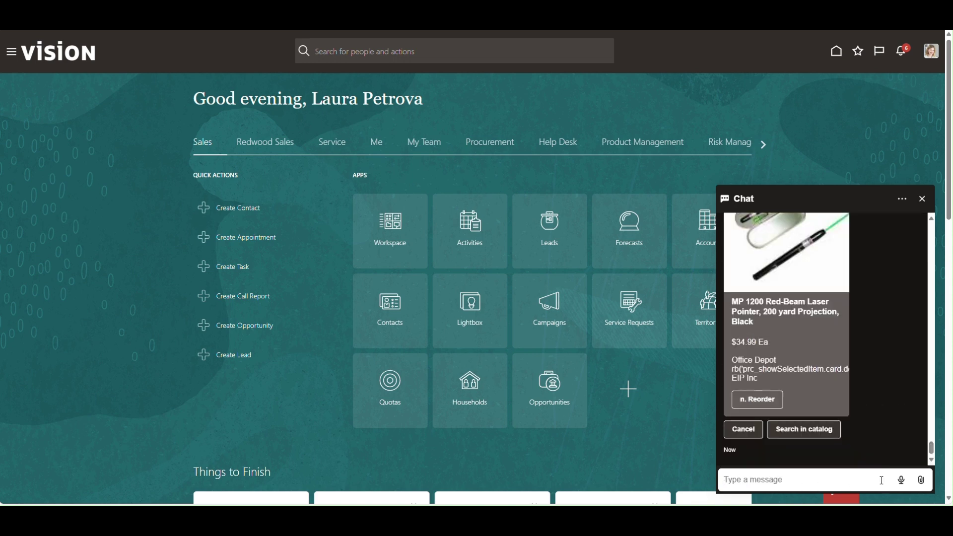
# Review the printer items offered for reorder, and search the catalog instead.
pyautogui.scroll(5, 888, 444)
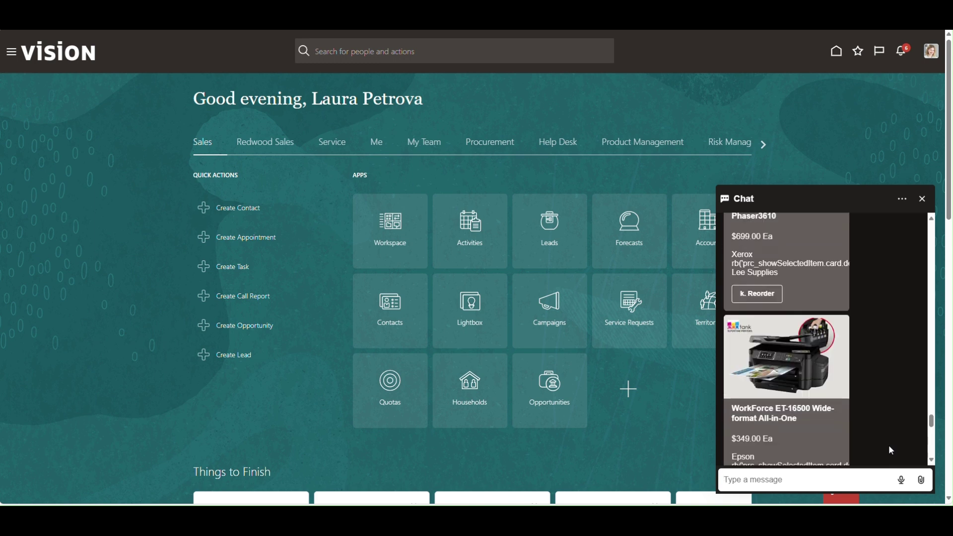
pyautogui.scroll(1, 892, 453)
pyautogui.scroll(2, 889, 447)
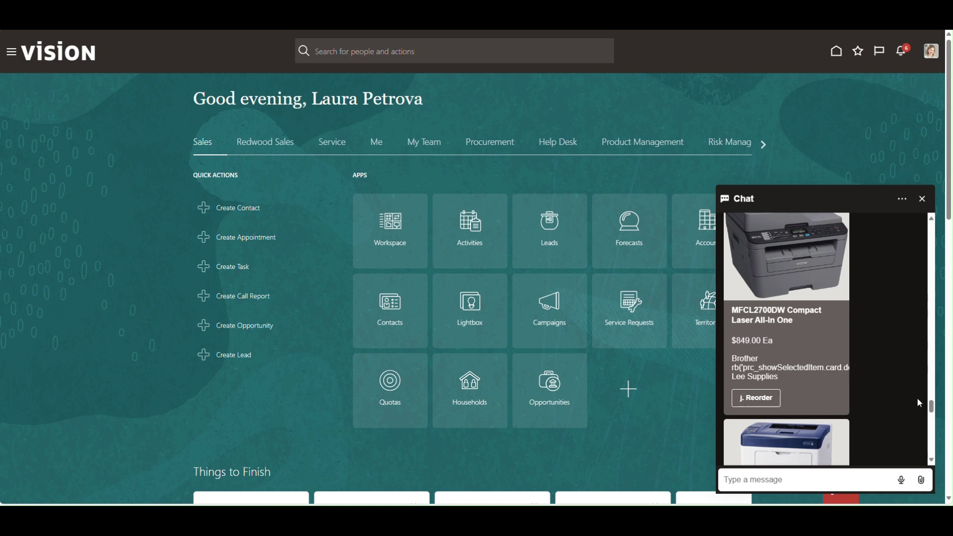
pyautogui.moveTo(932, 408); pyautogui.dragTo(935, 459)
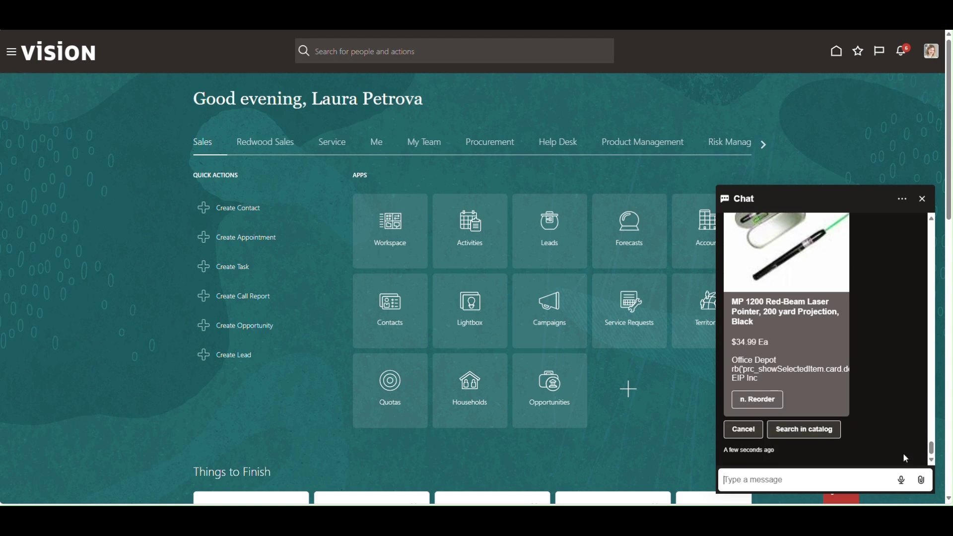
pyautogui.click(826, 433)
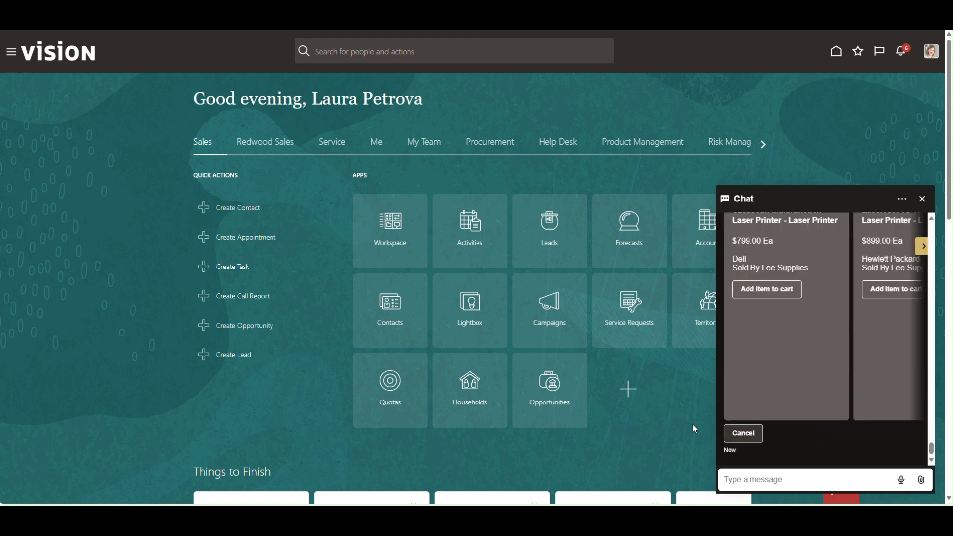
# Browse the printers found in the catalog and add the HP OfficeJet Pro 8210 Wireless Printer to the cart.
pyautogui.scroll(4, 808, 397)
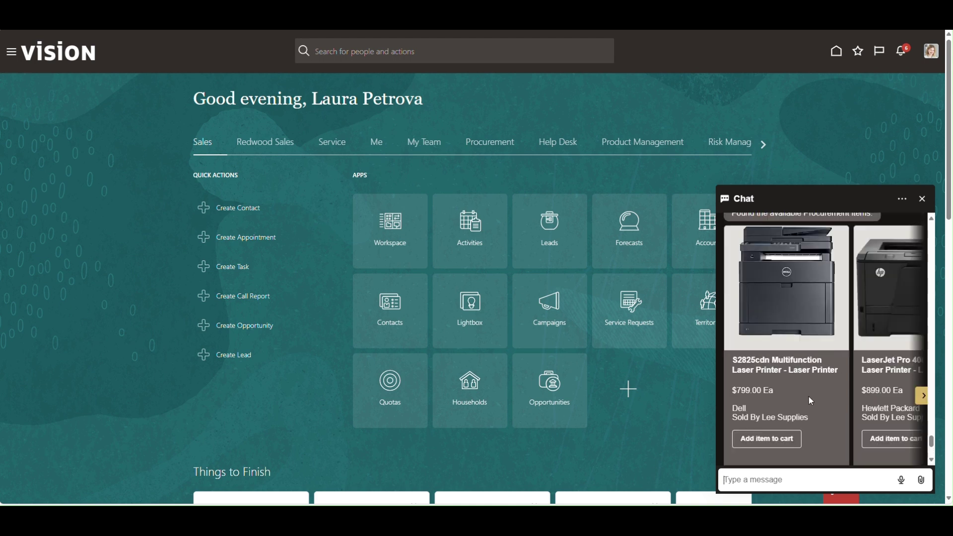
pyautogui.scroll(-1, 869, 412)
pyautogui.click(924, 400)
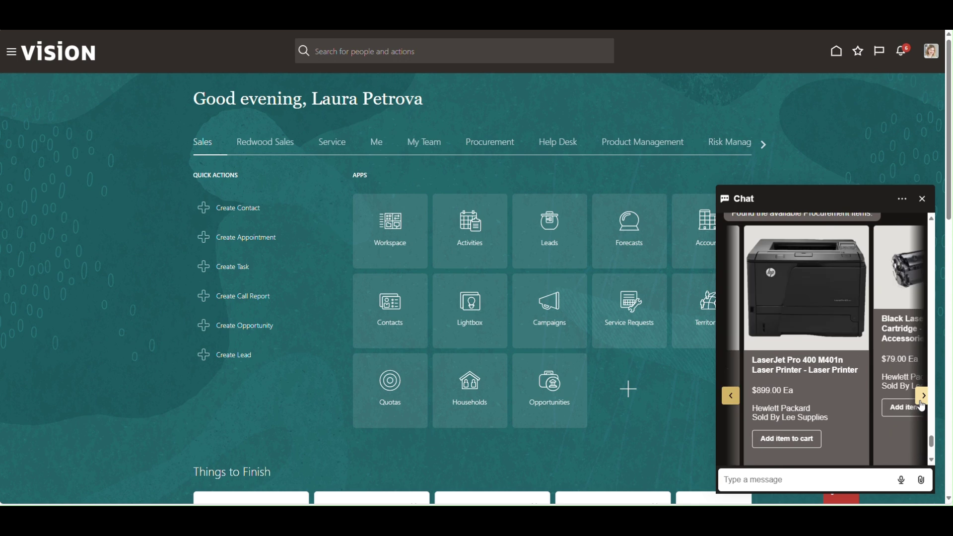
pyautogui.click(923, 404)
pyautogui.click(924, 405)
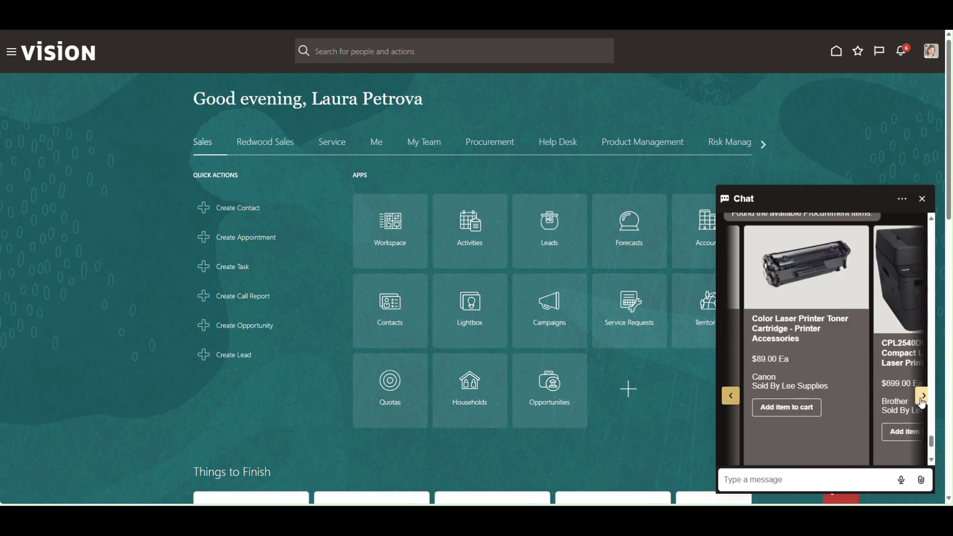
pyautogui.click(923, 403)
pyautogui.click(924, 400)
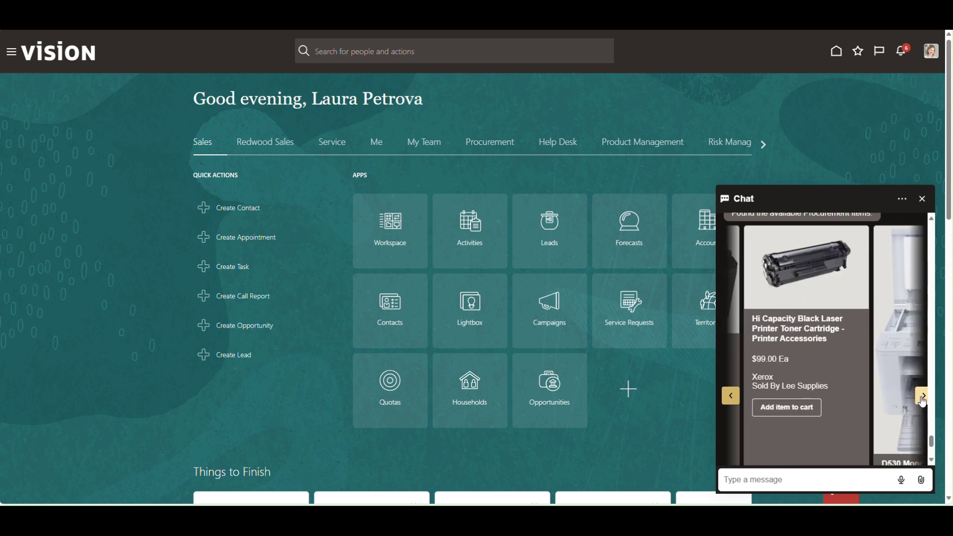
pyautogui.click(924, 399)
pyautogui.click(924, 401)
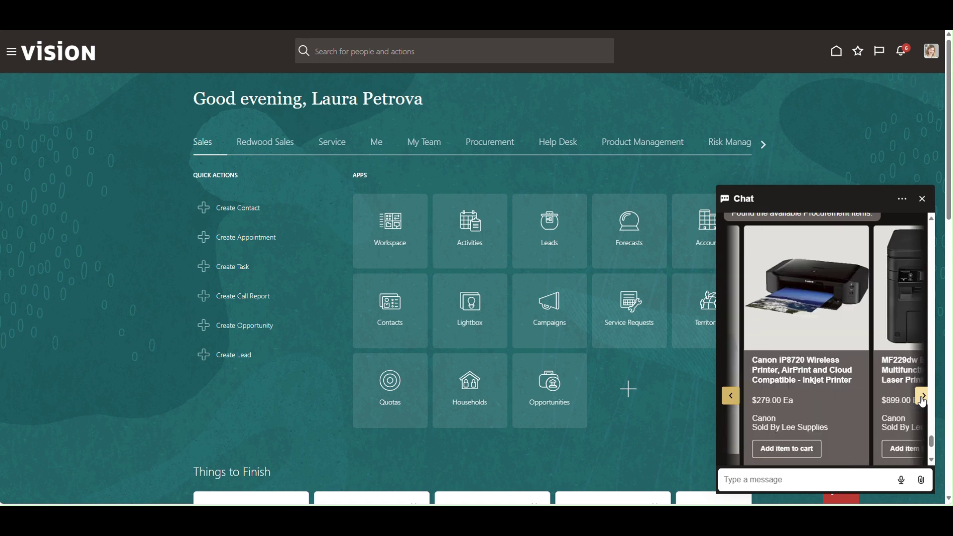
pyautogui.click(925, 401)
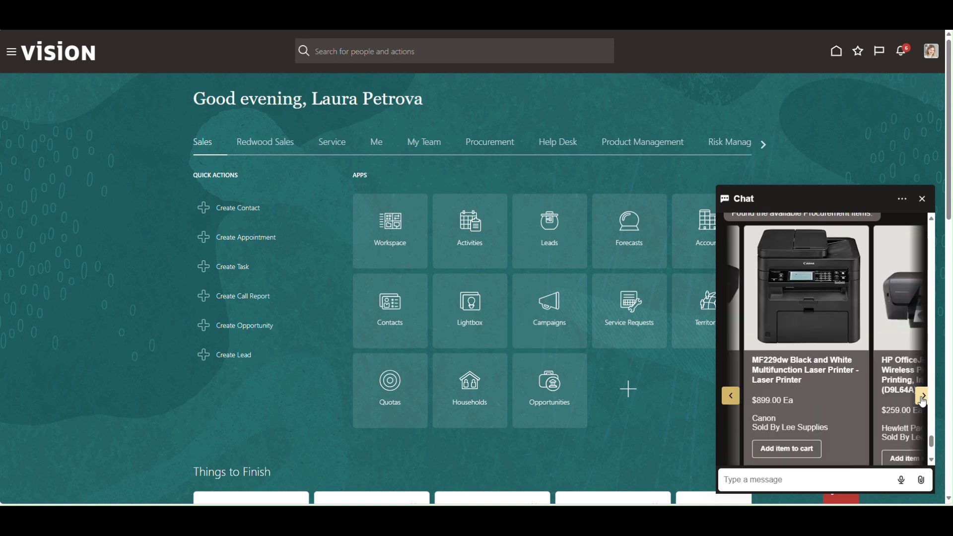
pyautogui.click(924, 401)
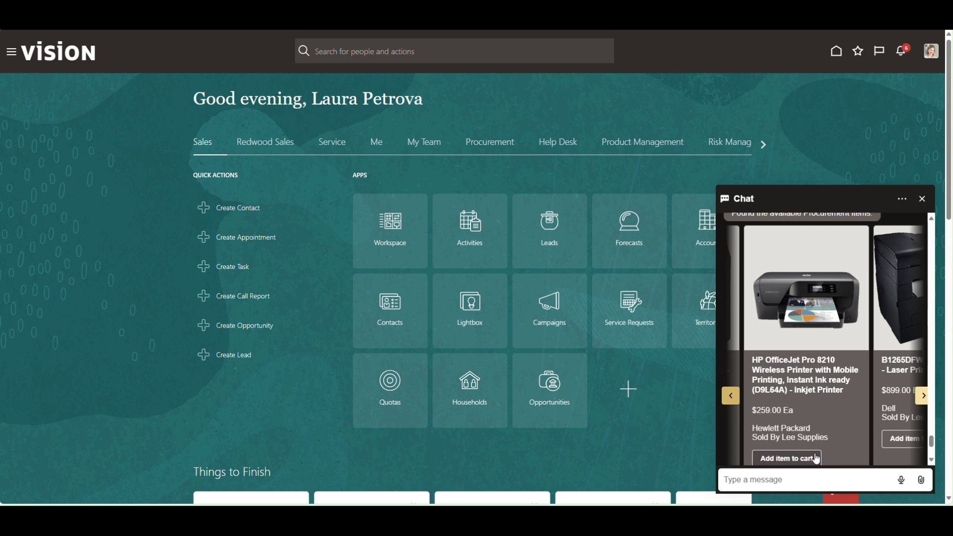
pyautogui.scroll(-1, 820, 462)
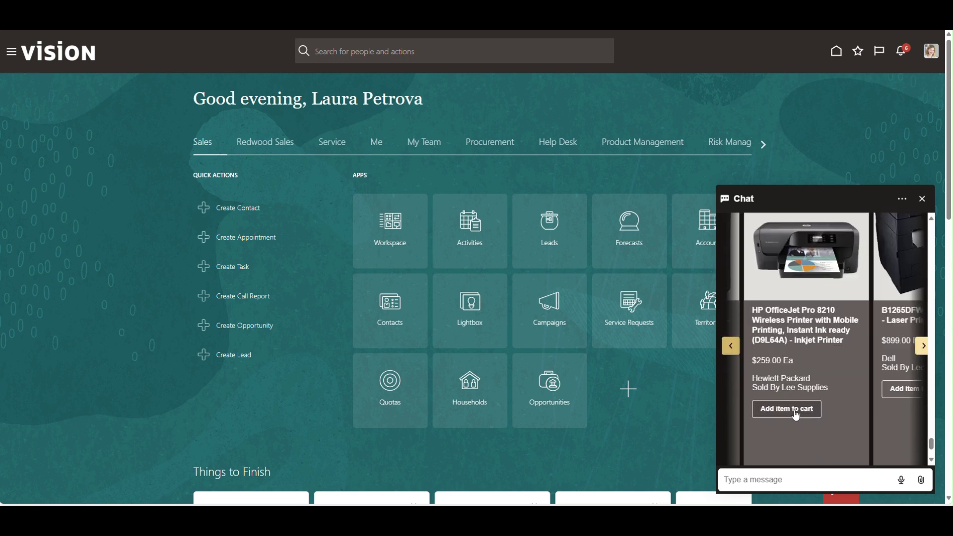
pyautogui.click(795, 410)
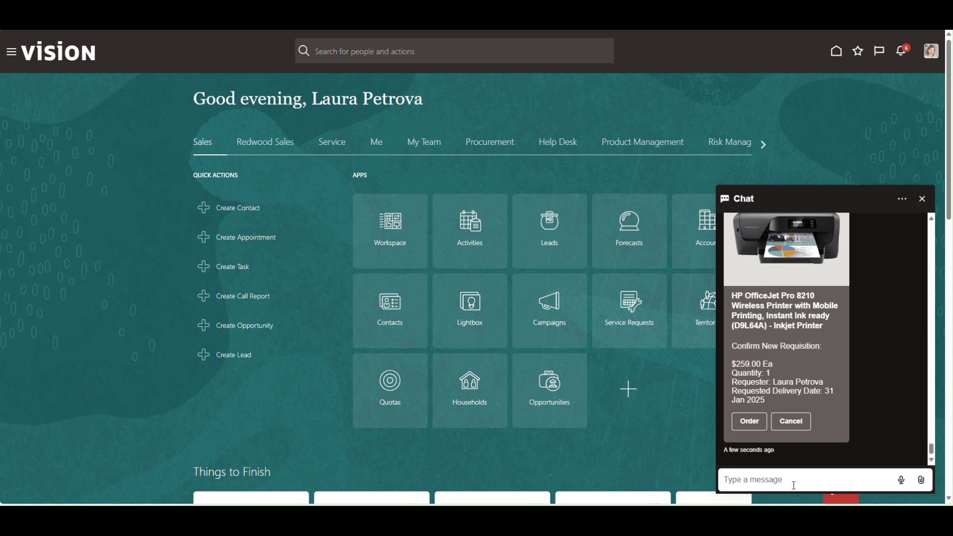
# Tell the chat assistant "change quantity to 2" for the printer requisition and review its reply.
pyautogui.write('change')
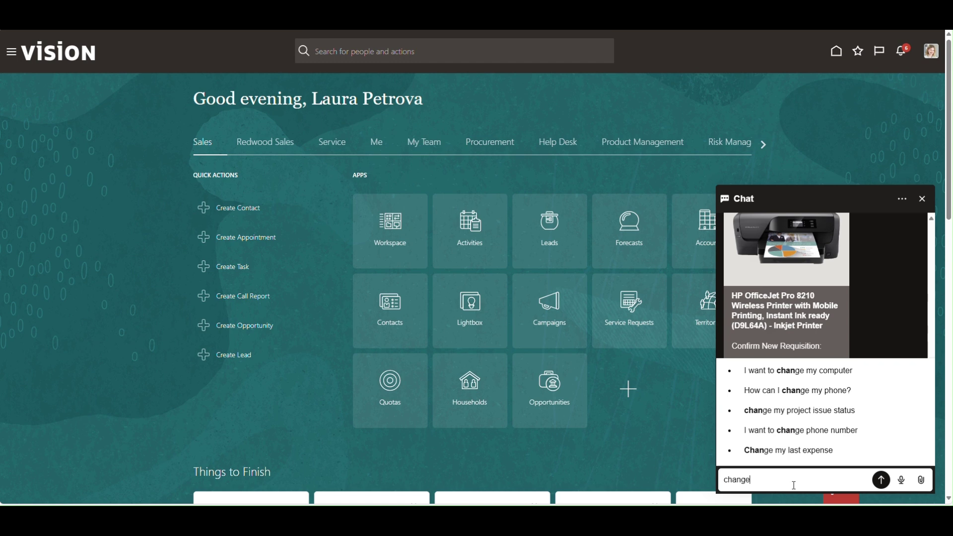
pyautogui.write(' quantity')
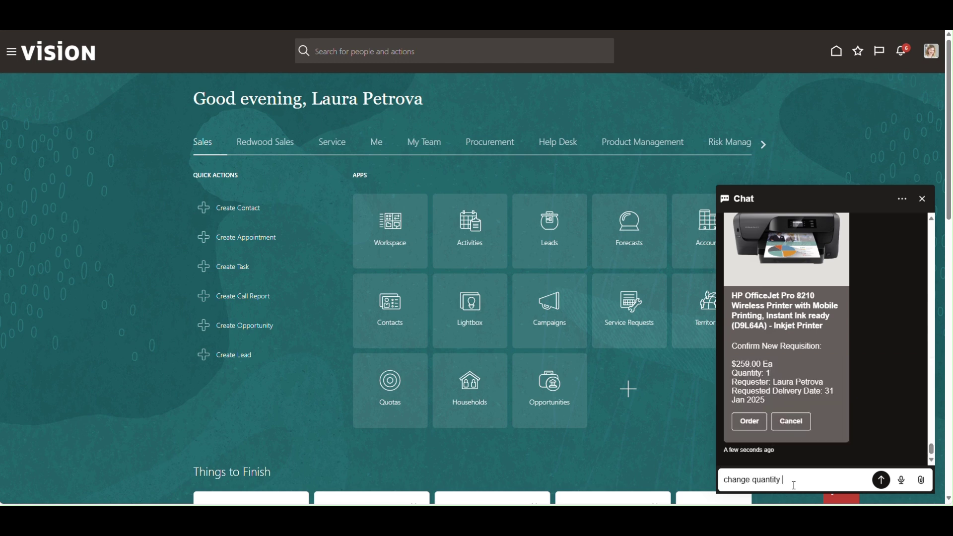
pyautogui.write(' to 2')
pyautogui.press('Return')
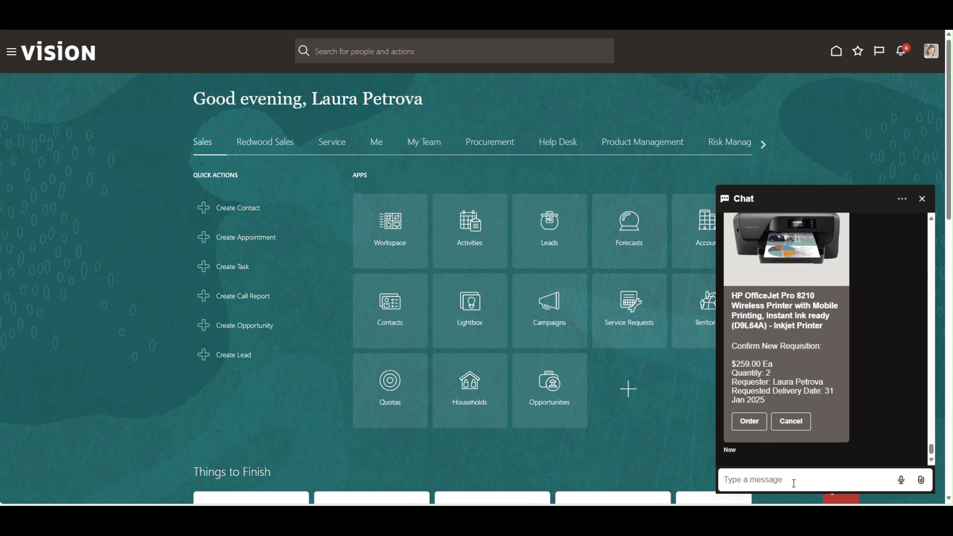
pyautogui.scroll(2, 865, 380)
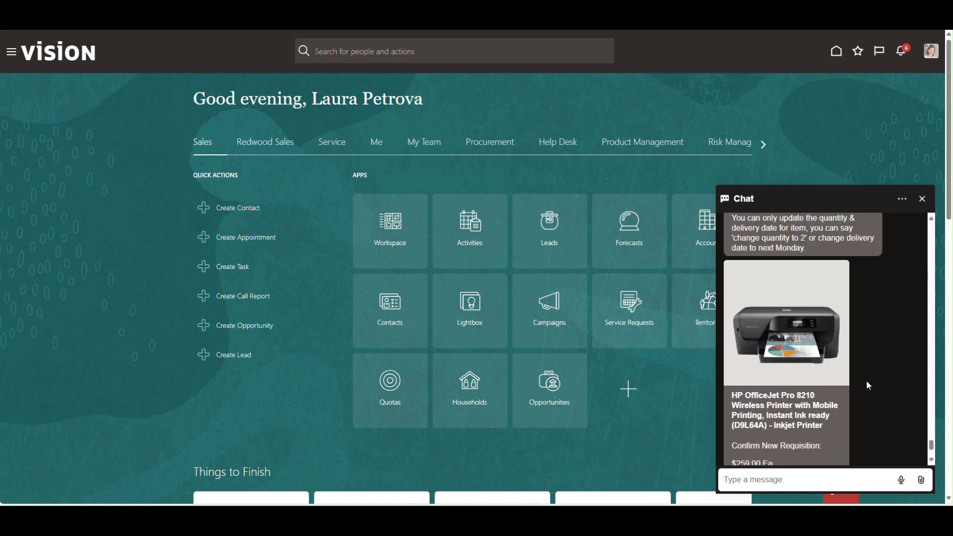
pyautogui.scroll(1, 866, 385)
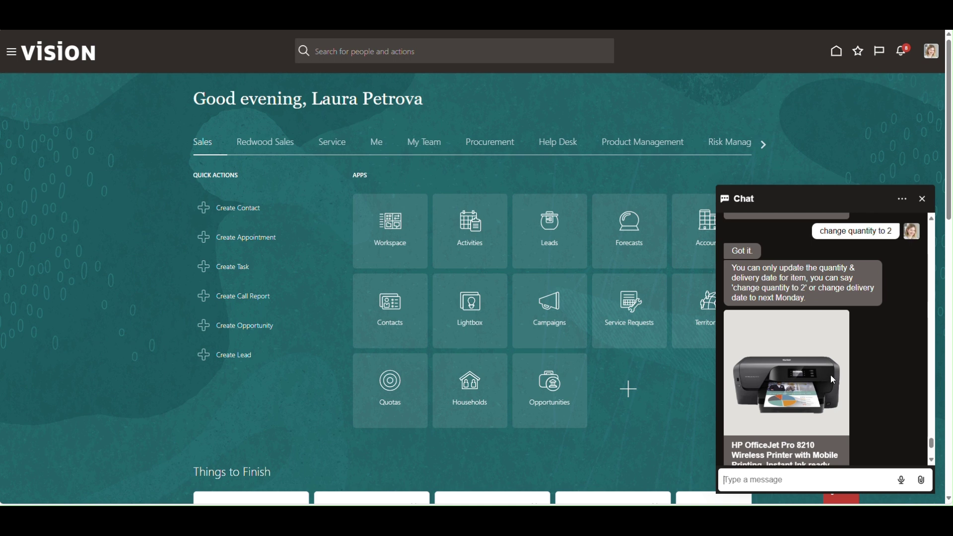
pyautogui.scroll(-3, 877, 352)
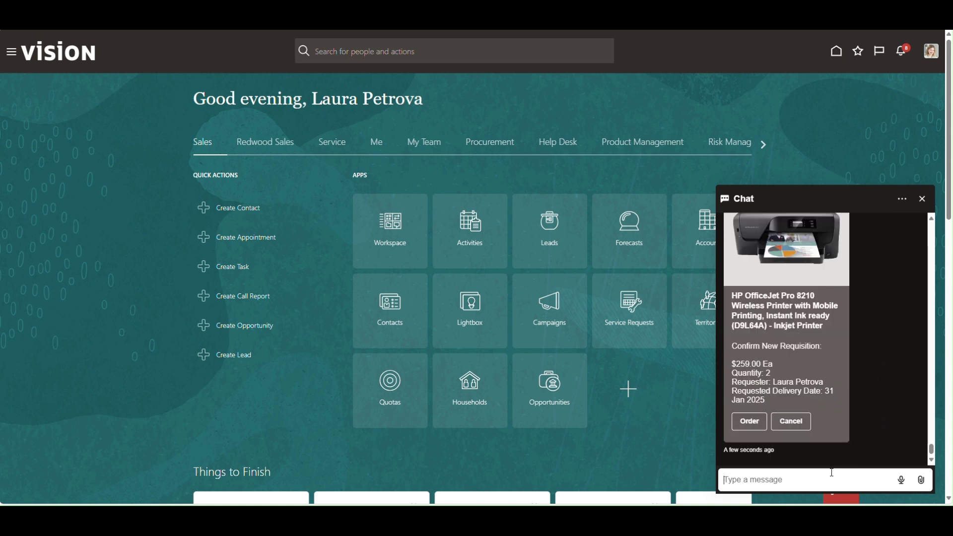
# Tell the chat assistant "i need the items next week" and order the printer requisition.
pyautogui.write('i need the items')
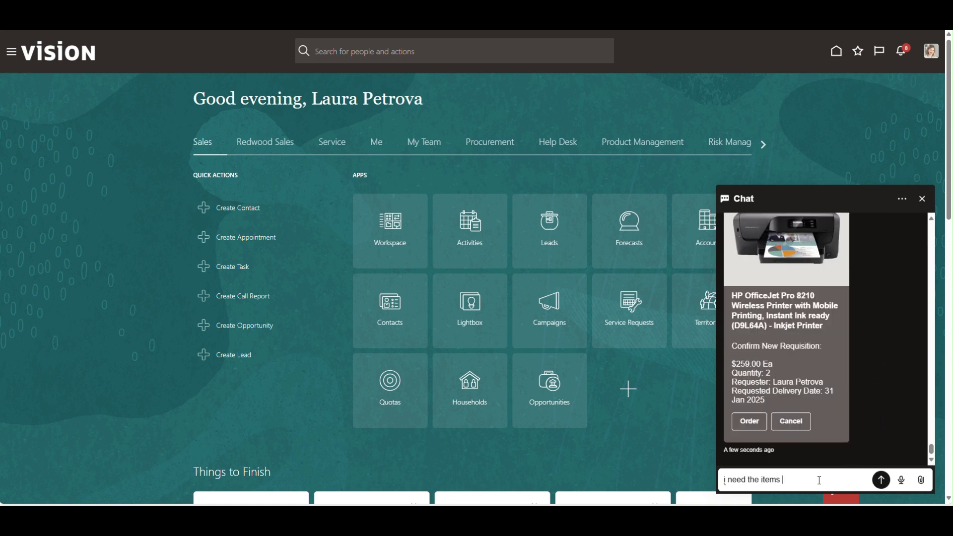
pyautogui.write(' next week')
pyautogui.press('Return')
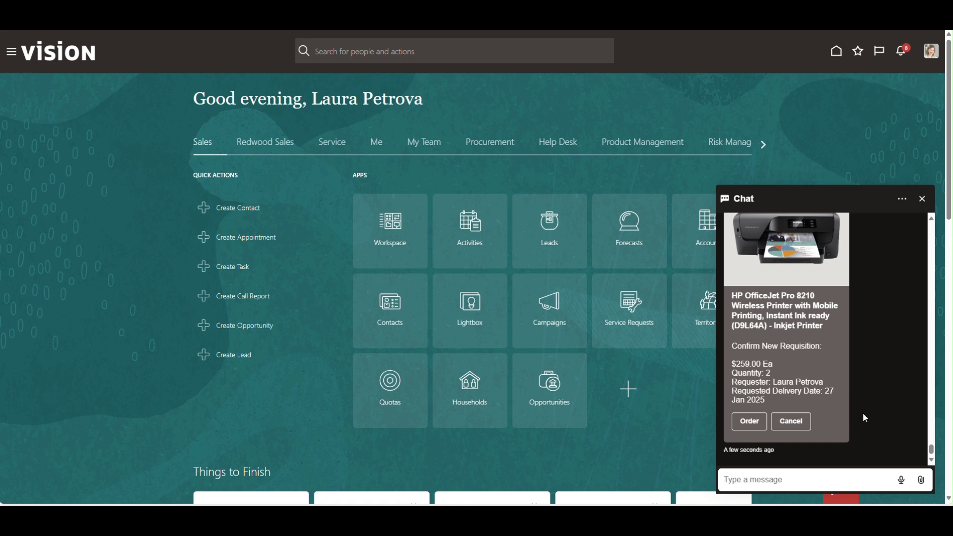
pyautogui.click(738, 424)
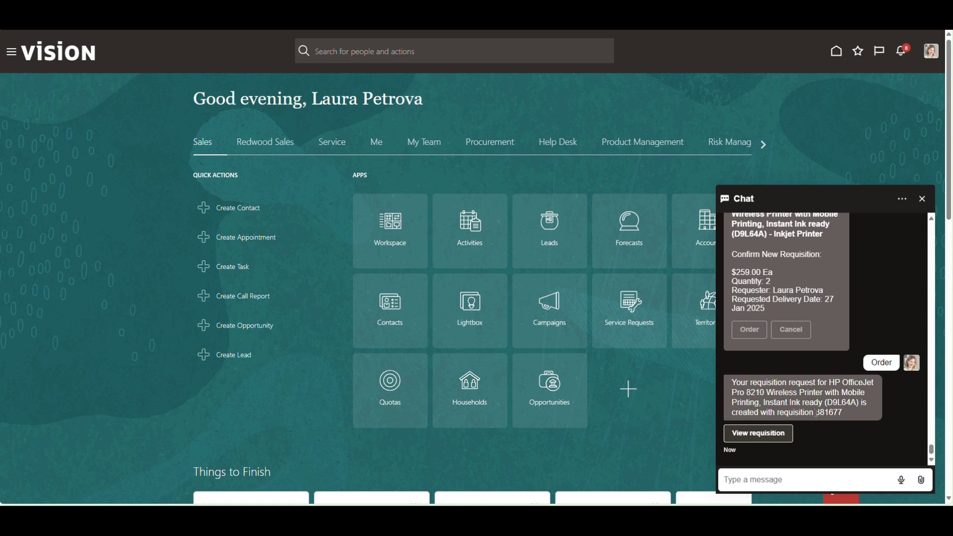
pyautogui.moveTo(817, 413); pyautogui.dragTo(844, 413)
pyautogui.rightClick(843, 413)
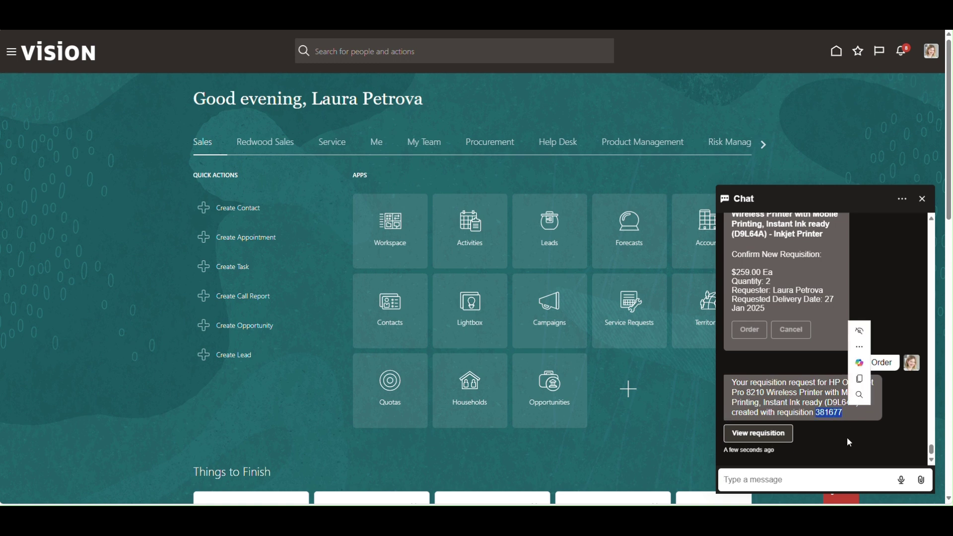
pyautogui.click(820, 402)
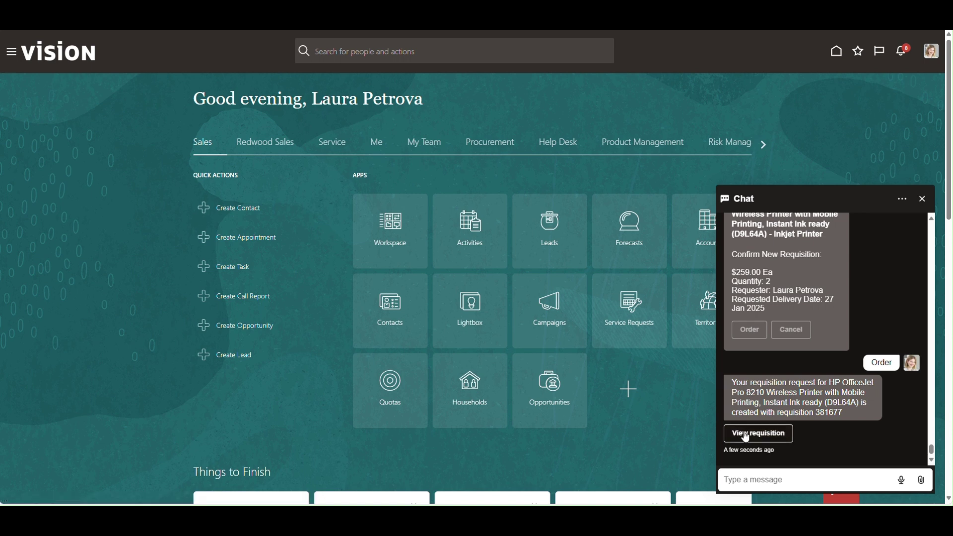
# View the newly created printer requisition from the chat and maximize its window.
pyautogui.click(770, 441)
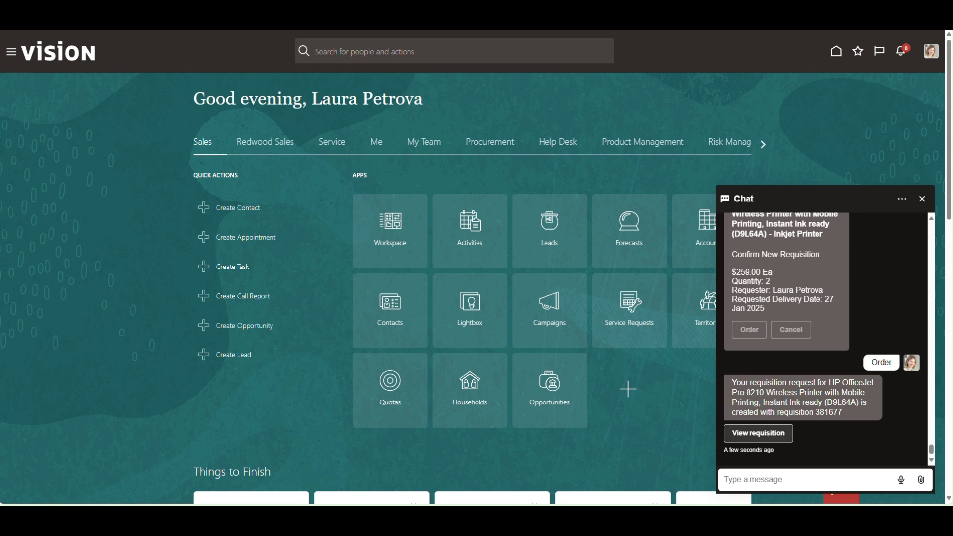
pyautogui.moveTo(736, 114); pyautogui.dragTo(602, 149)
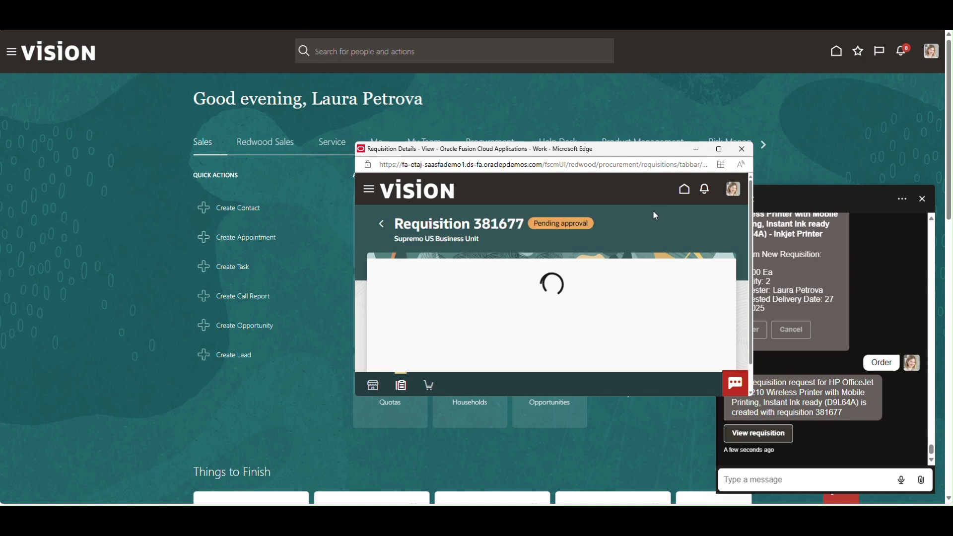
pyautogui.click(720, 150)
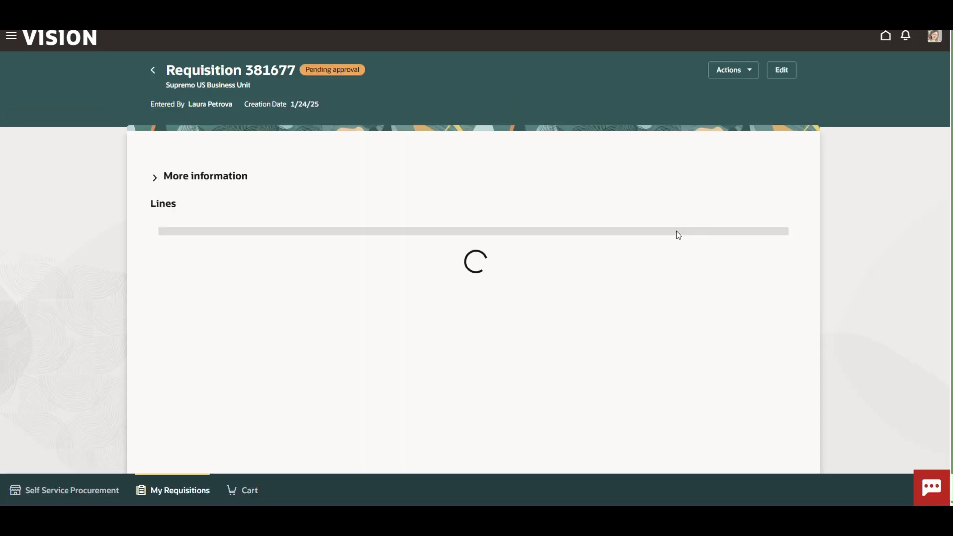